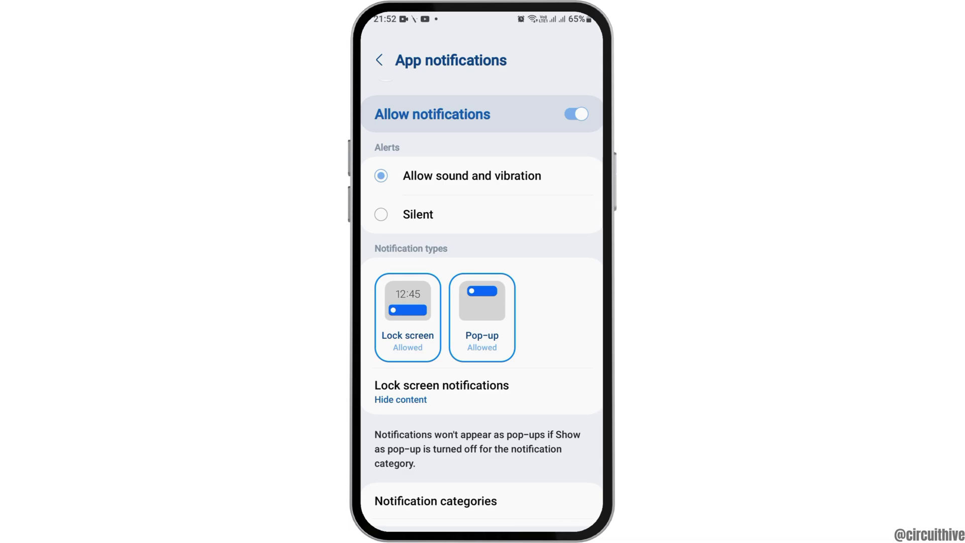
Allow Messenger Calendar and Contacts access, and Location only while using the app
click(483, 227)
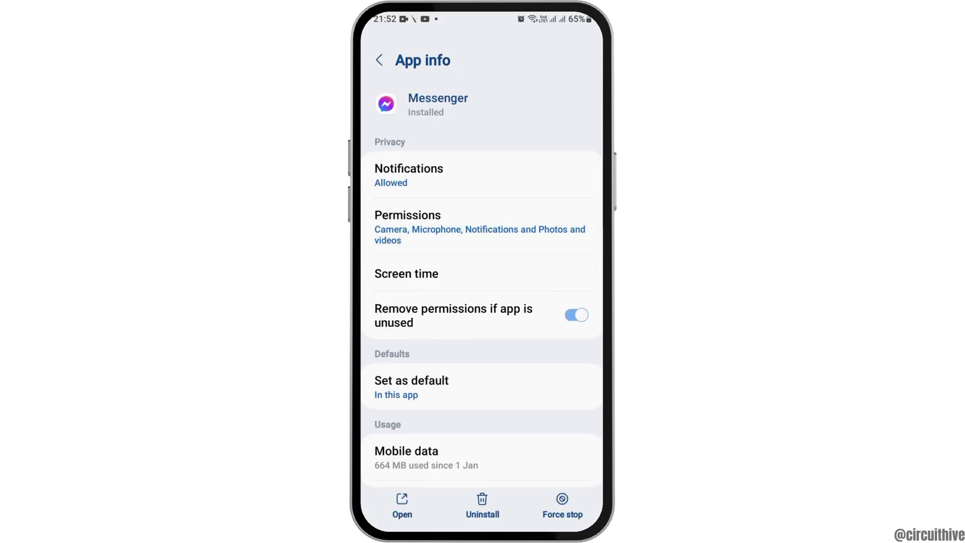
scroll(483, 302, down, 3)
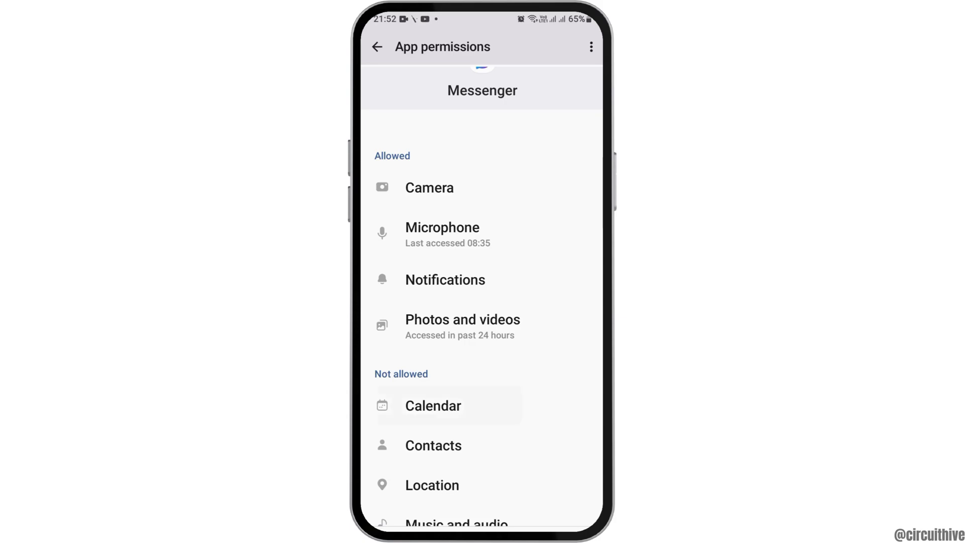
click(433, 406)
click(411, 295)
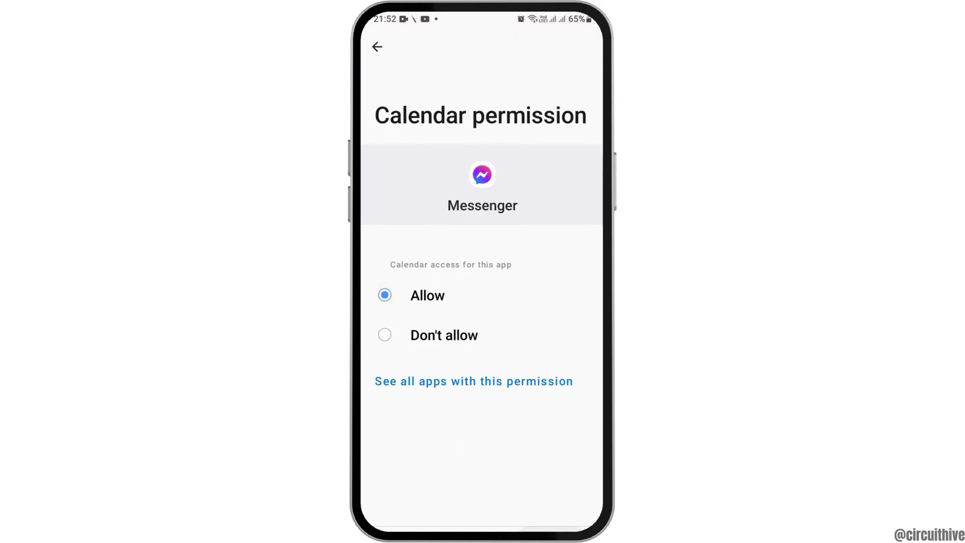
click(378, 47)
scroll(483, 301, down, 3)
click(430, 306)
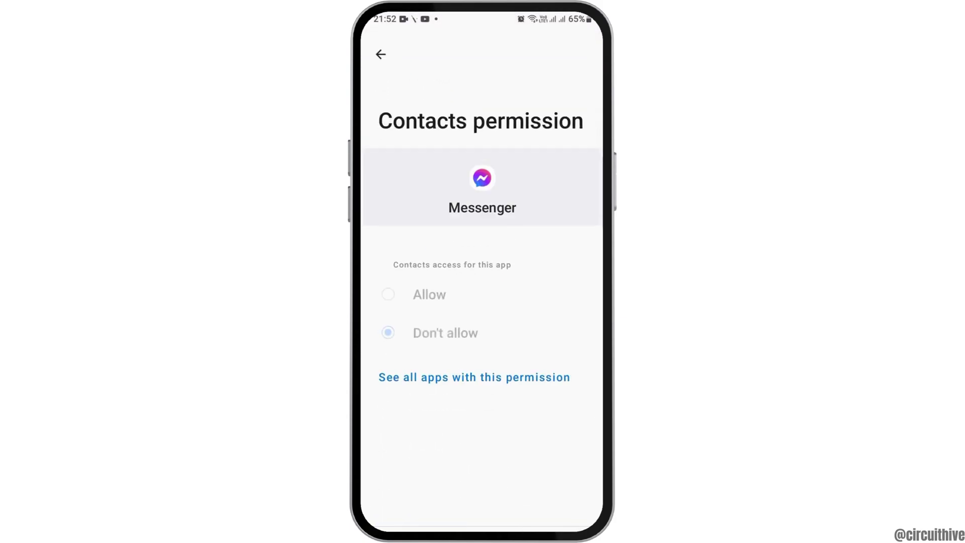
click(411, 295)
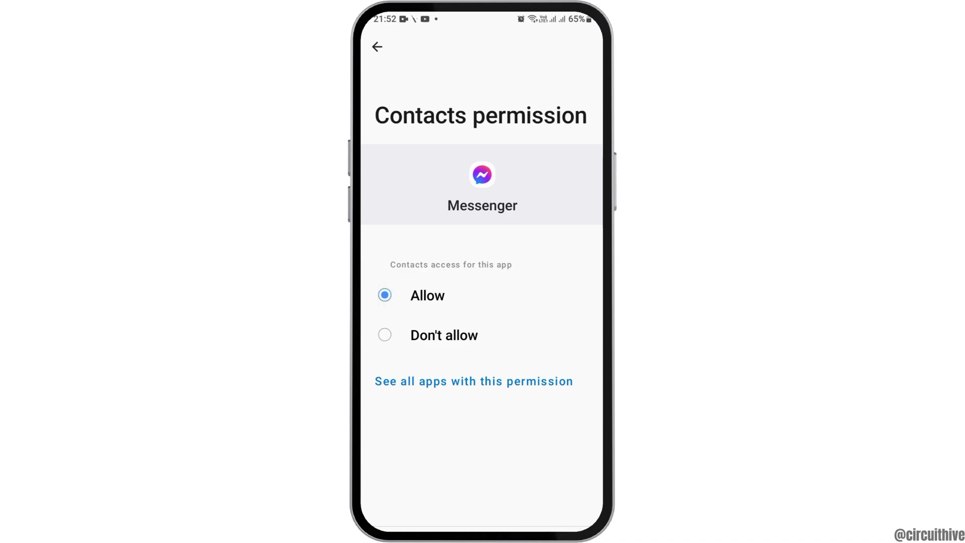
click(377, 47)
click(430, 343)
click(384, 302)
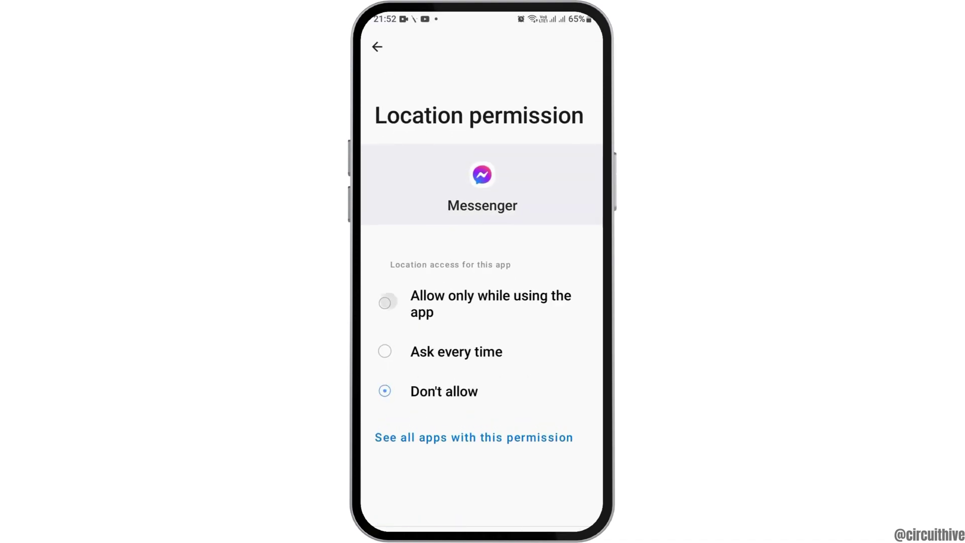
click(377, 47)
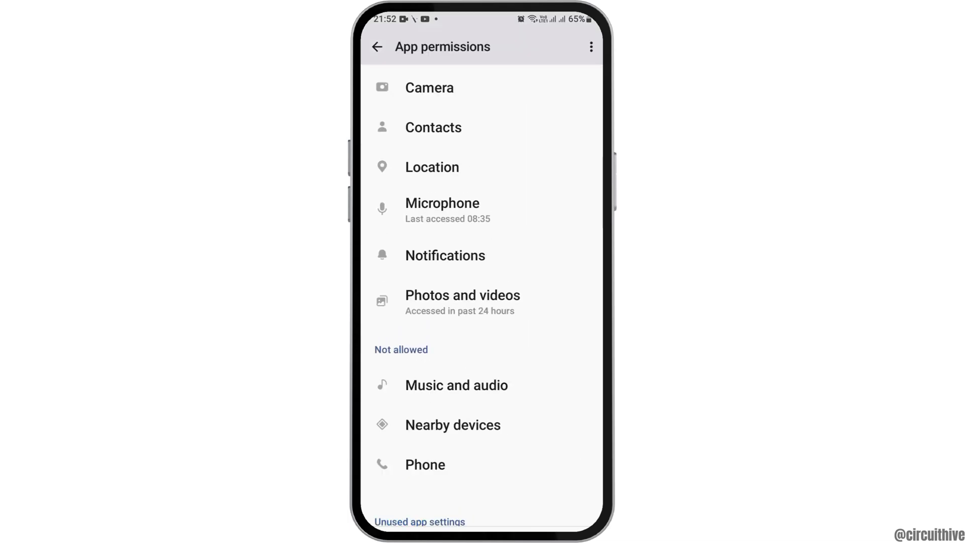
scroll(482, 302, down, 1)
Allow Messenger Music and audio, Nearby devices and Phone permissions, then return to app info
click(455, 301)
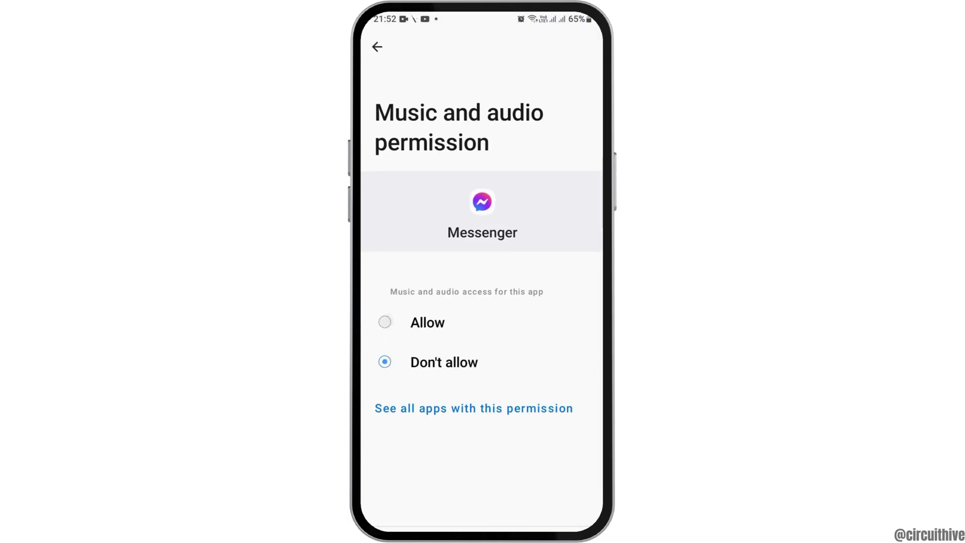
click(384, 322)
click(377, 47)
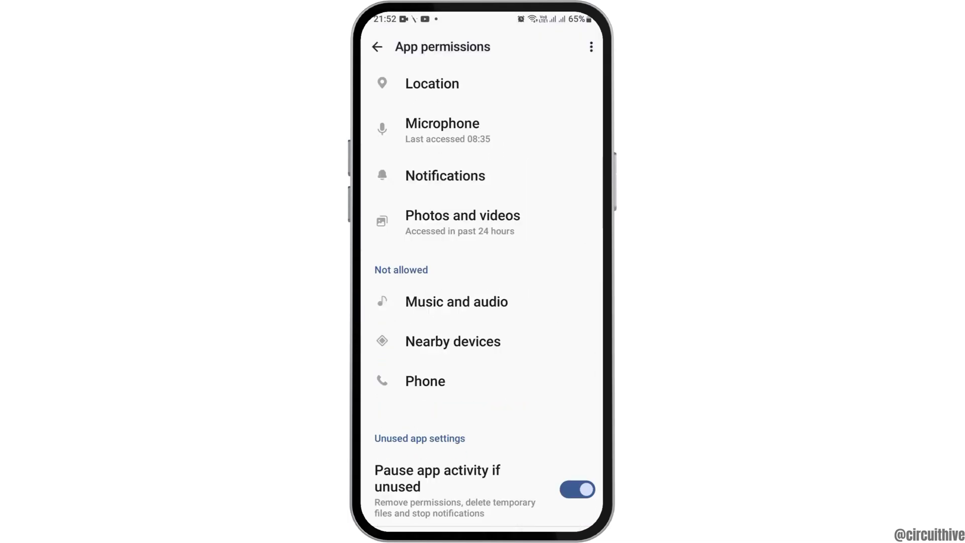
click(452, 341)
click(384, 323)
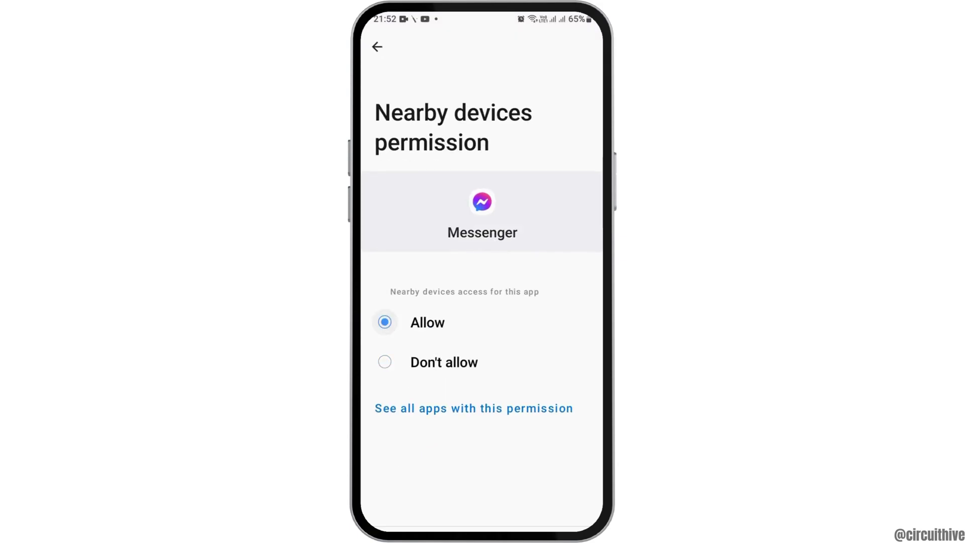
click(377, 47)
click(437, 377)
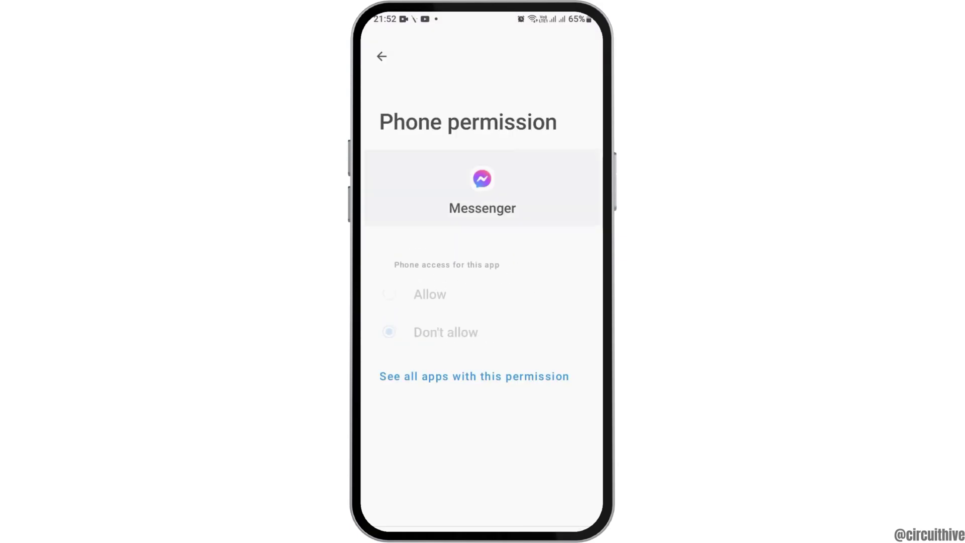
click(385, 295)
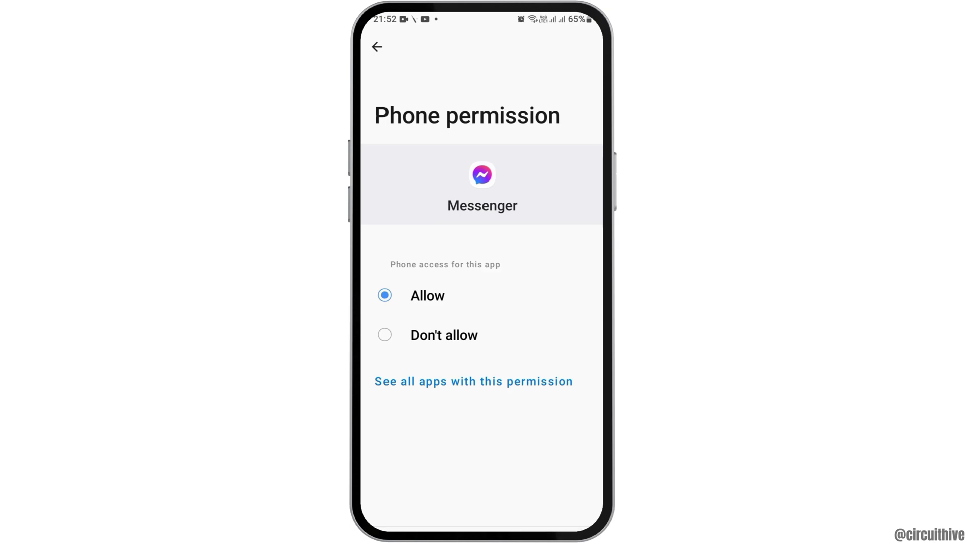
click(377, 47)
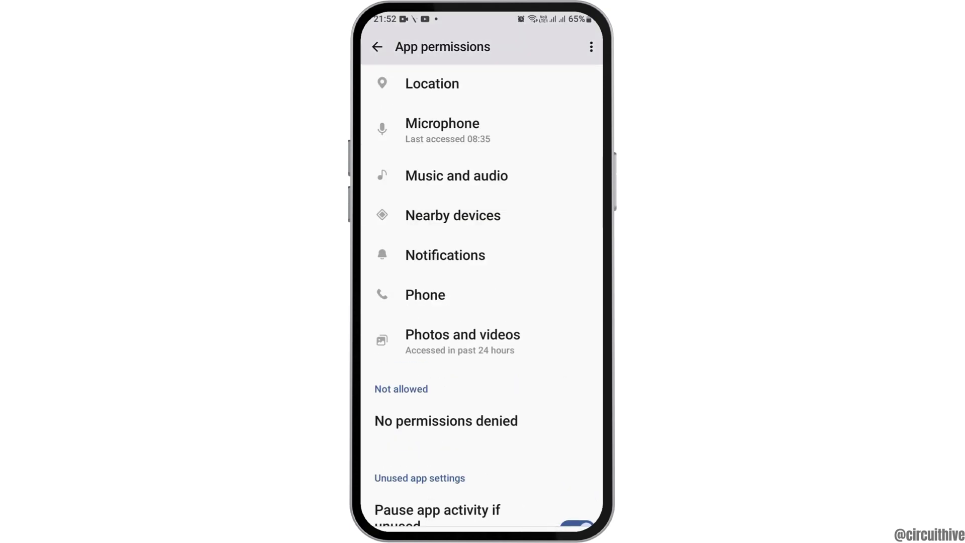
click(377, 47)
scroll(482, 302, down, 3)
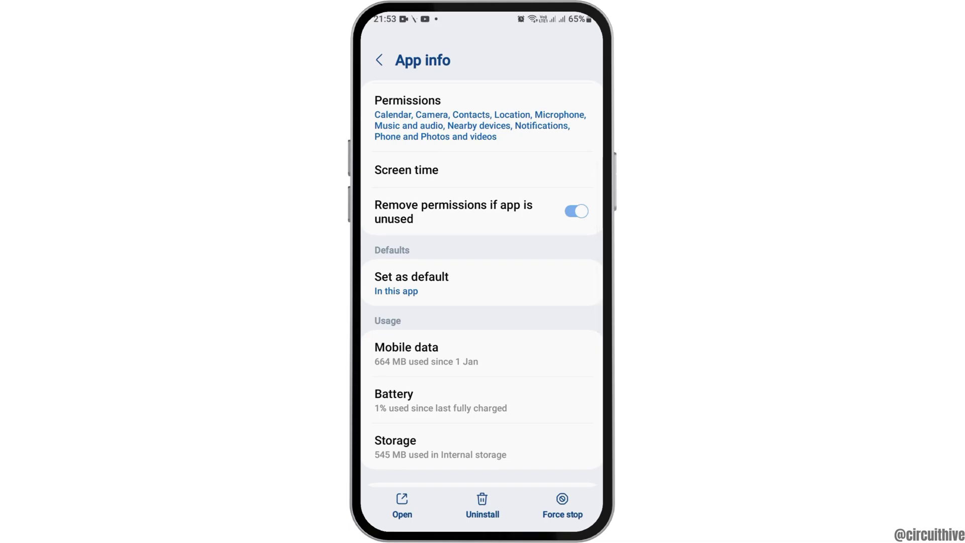
Verify Messenger's Open supported links is on, then clear its 9.64 MB cache to 0 B
click(452, 283)
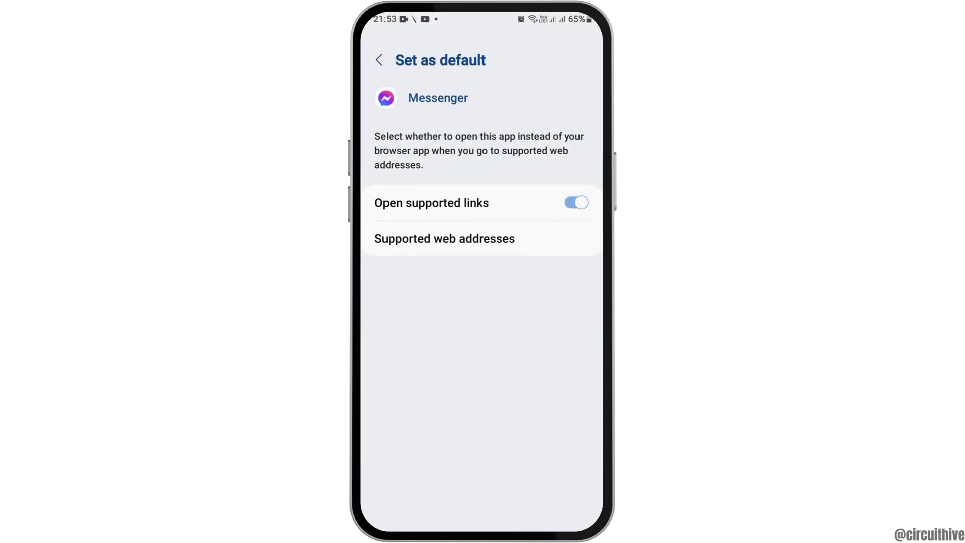
click(380, 60)
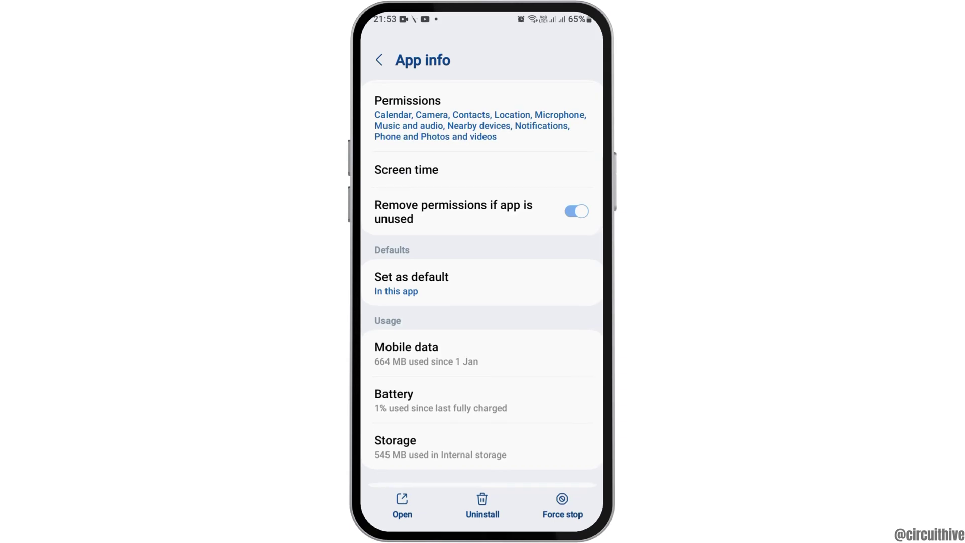
scroll(482, 302, down, 3)
scroll(482, 302, down, 2)
click(452, 266)
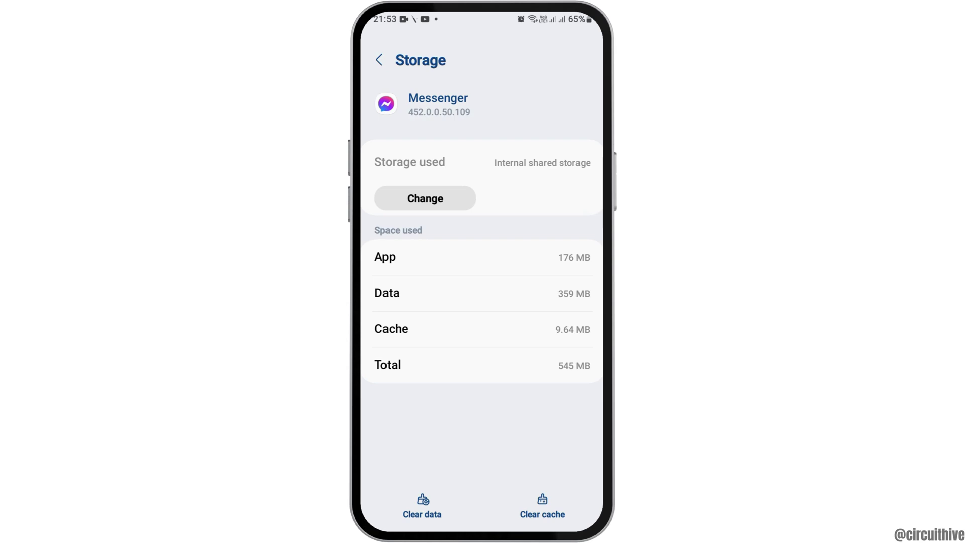
click(542, 505)
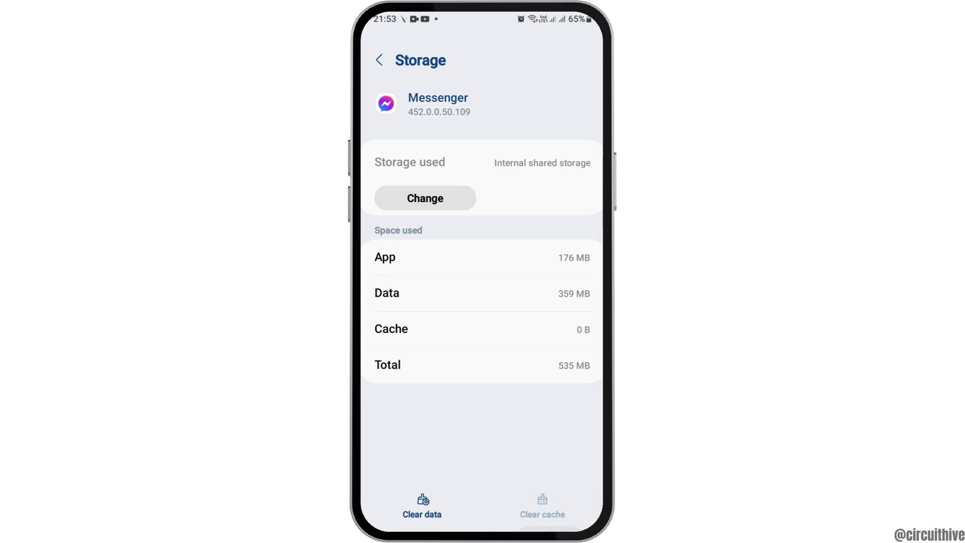
click(380, 60)
scroll(482, 302, down, 2)
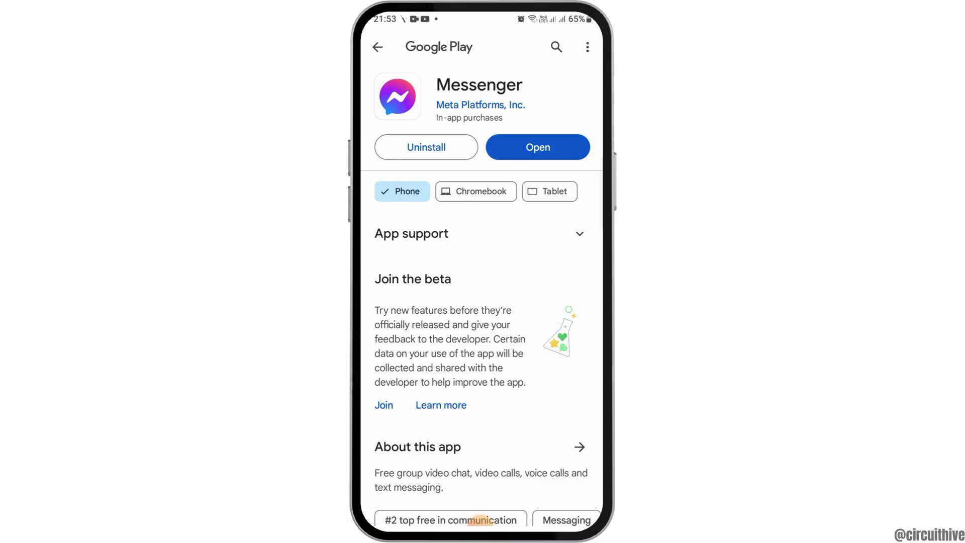
scroll(481, 302, down, 10)
scroll(480, 301, down, 10)
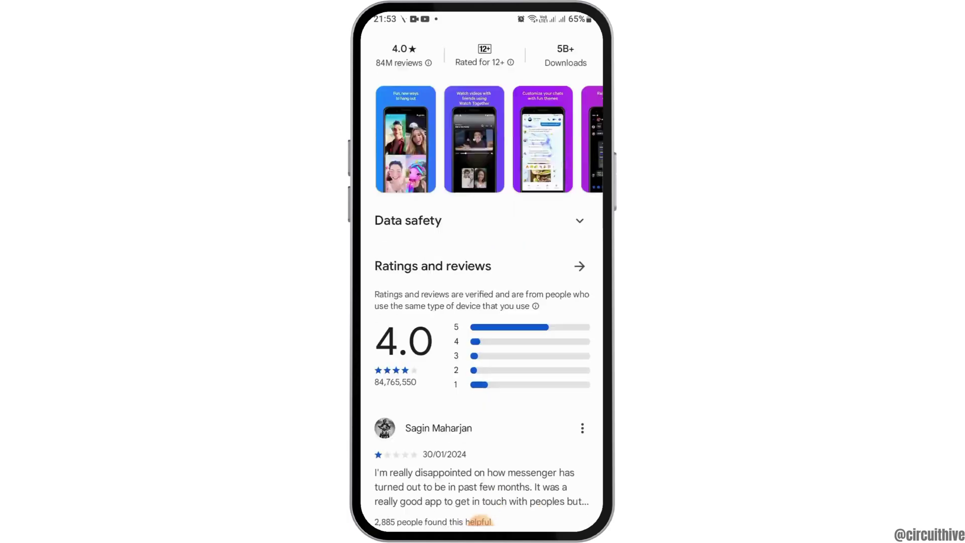
scroll(480, 302, down, 2)
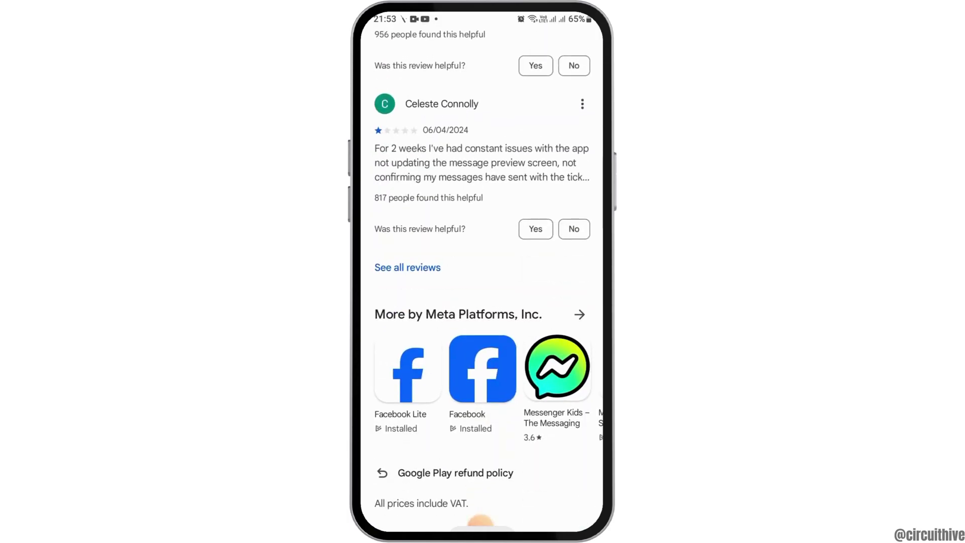